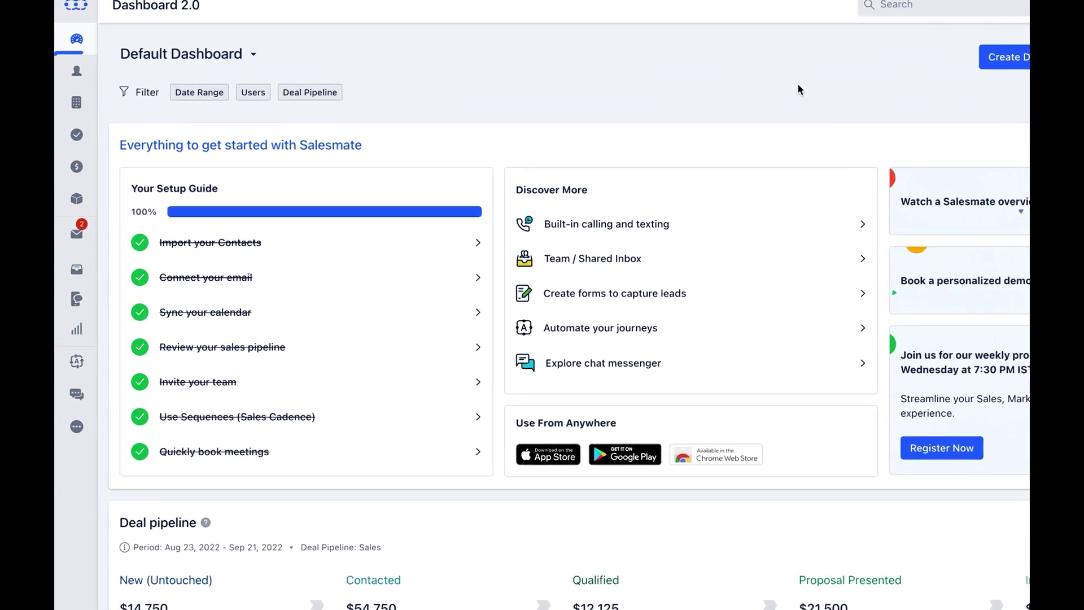
# - From the Contacts list's Actions menu, choose Import from Excel or CSV file
pyautogui.click(89, 79)
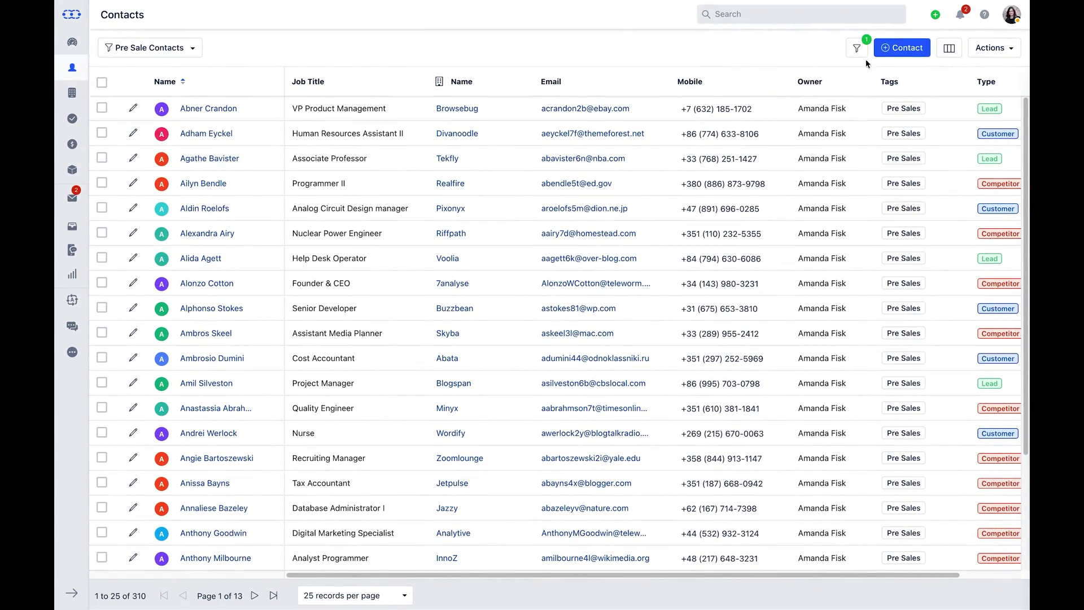
pyautogui.click(977, 53)
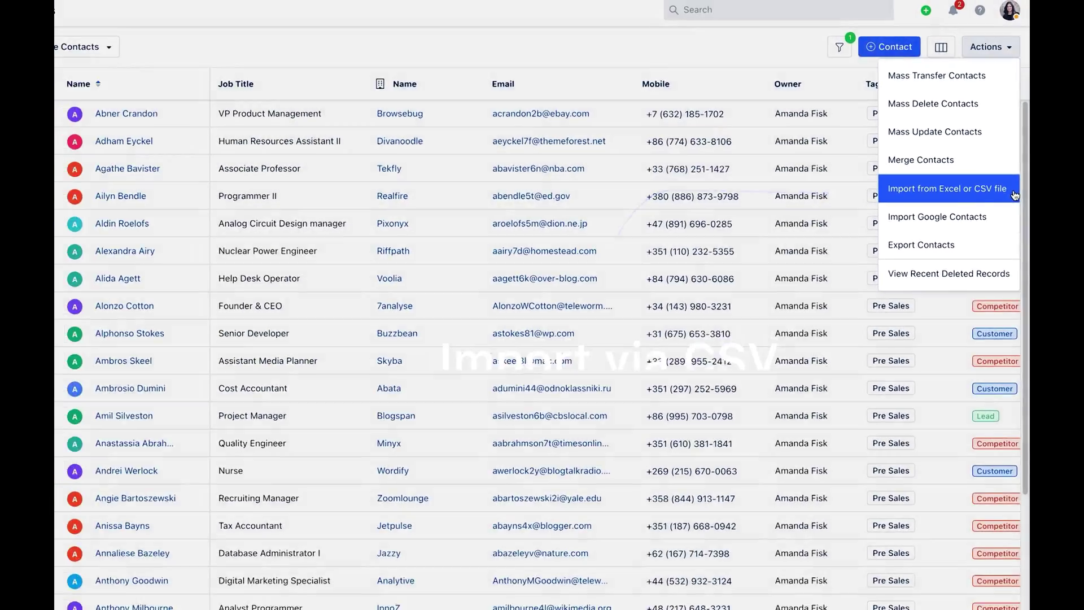
pyautogui.click(1011, 204)
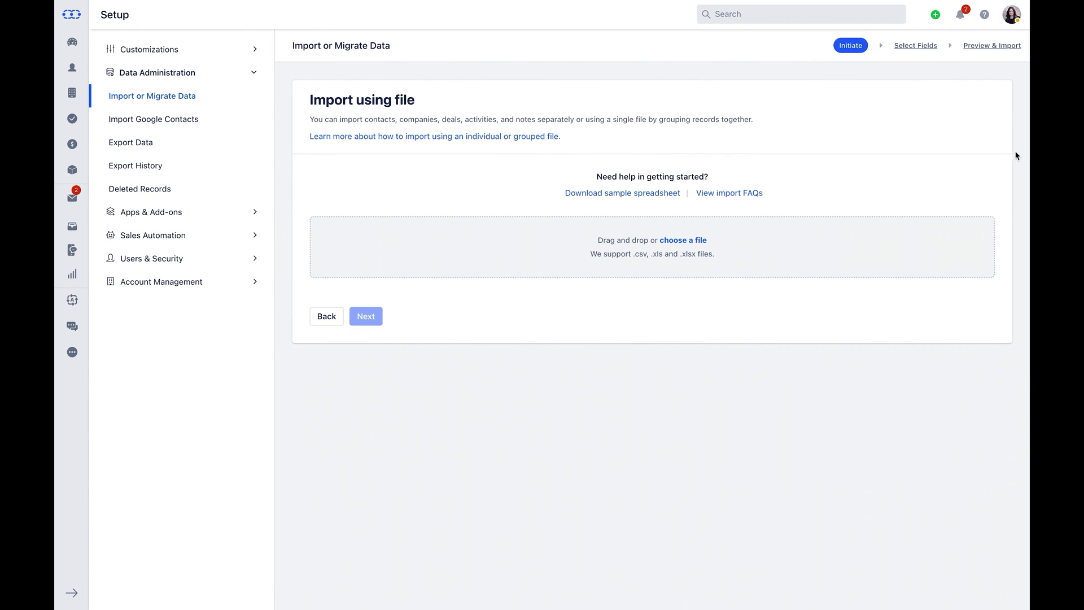
# - Go through the account menu to Setup > Data Administration > Import or Migrate Data
pyautogui.click(1013, 15)
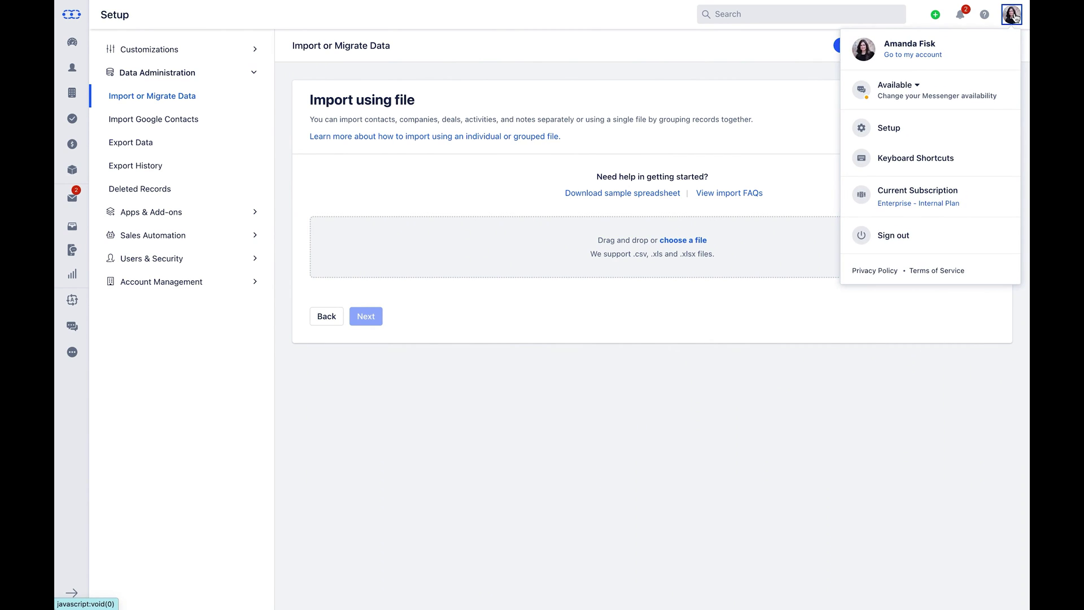
pyautogui.click(998, 125)
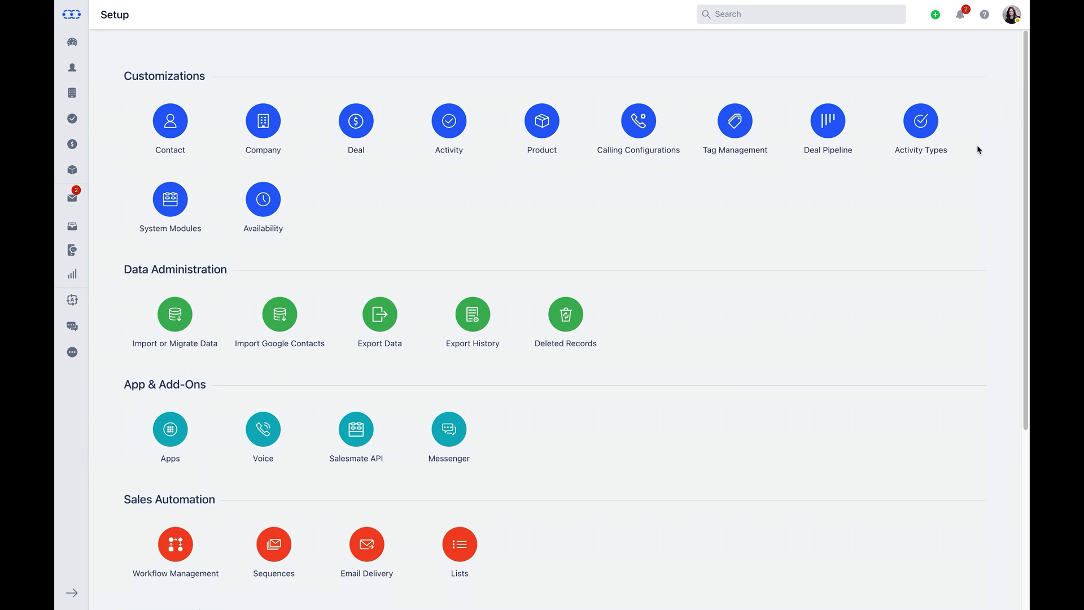
pyautogui.click(185, 327)
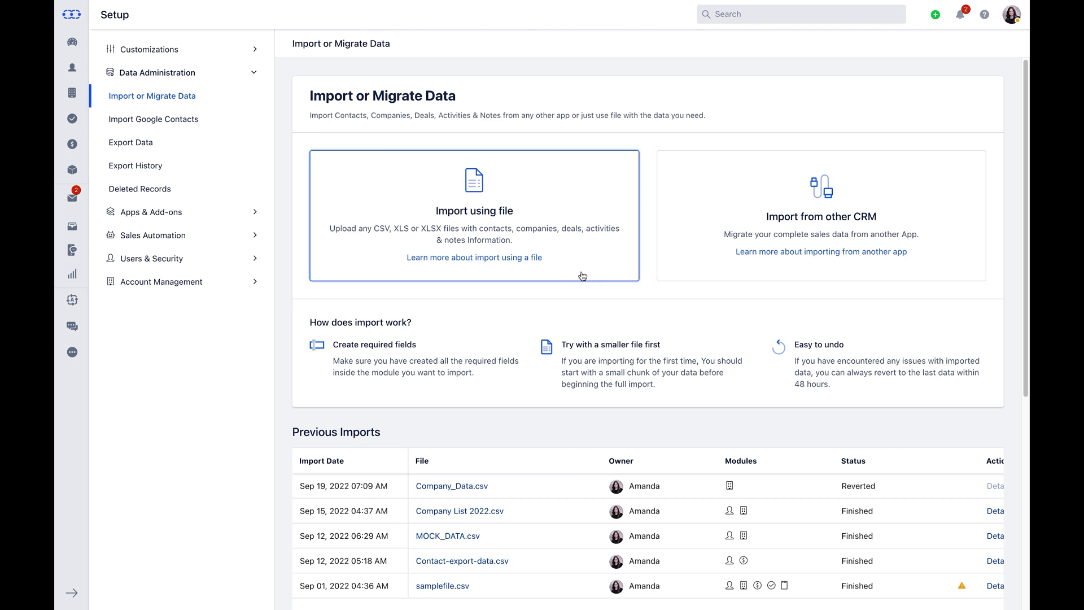
# - Choose Import using file and attach pre_sales_contacts.csv from Downloads
pyautogui.click(543, 266)
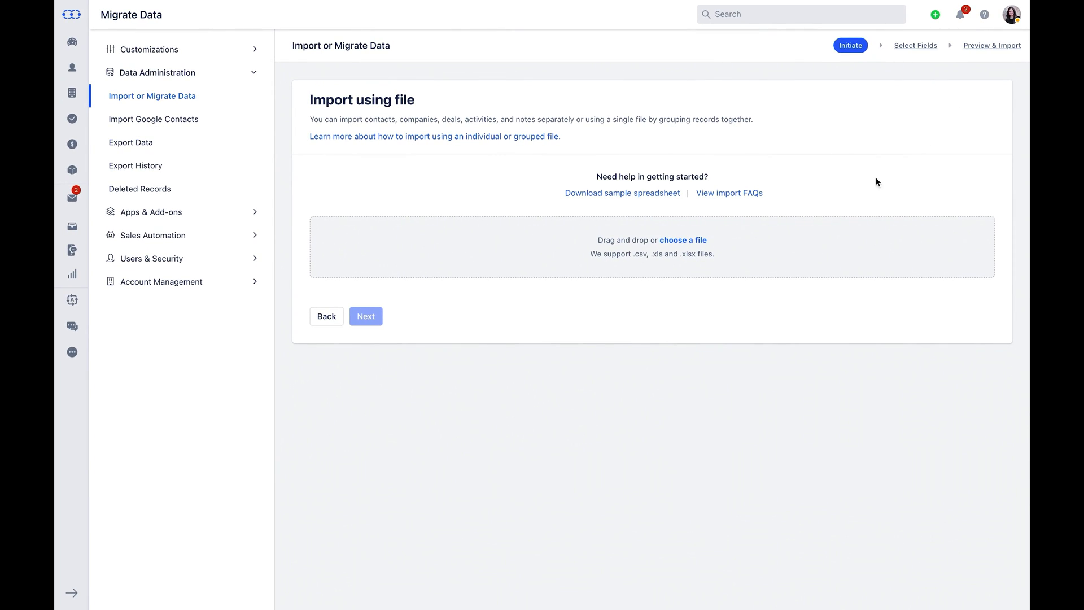
pyautogui.click(707, 245)
pyautogui.click(308, 228)
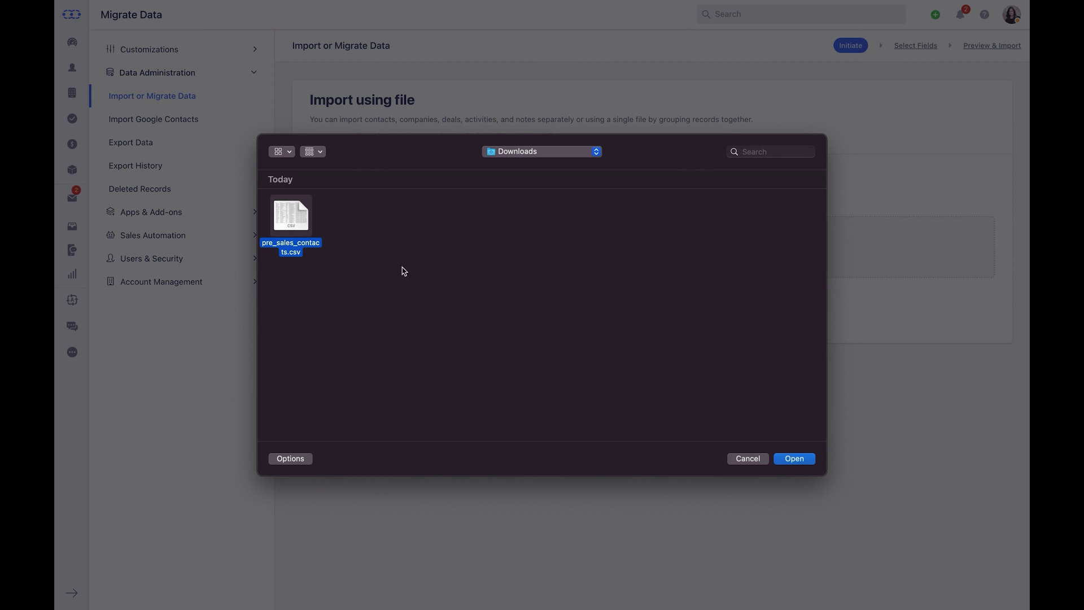
pyautogui.click(794, 459)
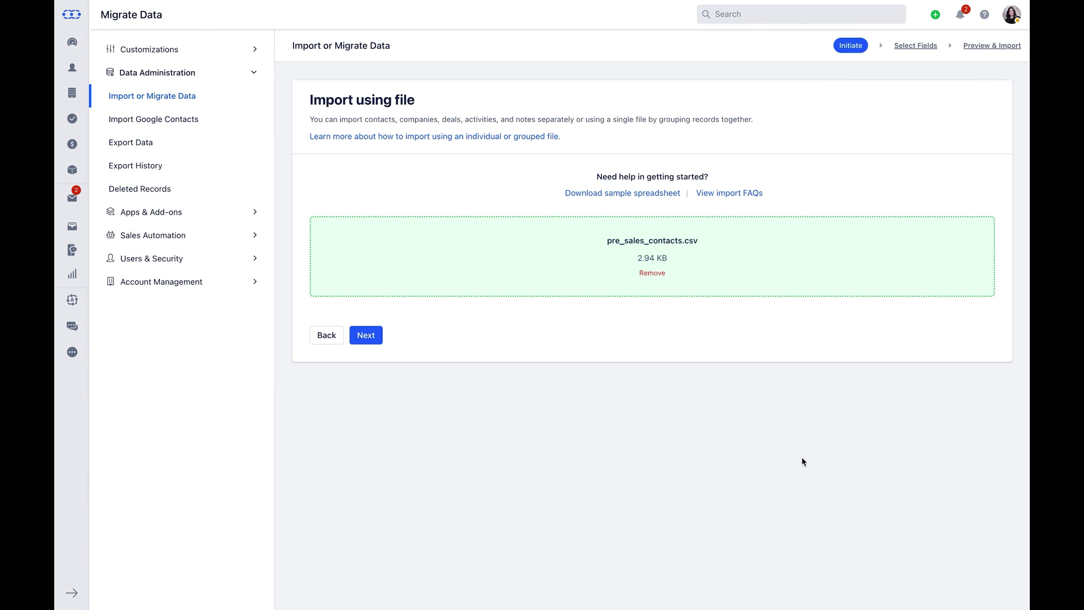
# - Proceed to column mapping and map the Name column to the contact First Name field
pyautogui.click(366, 336)
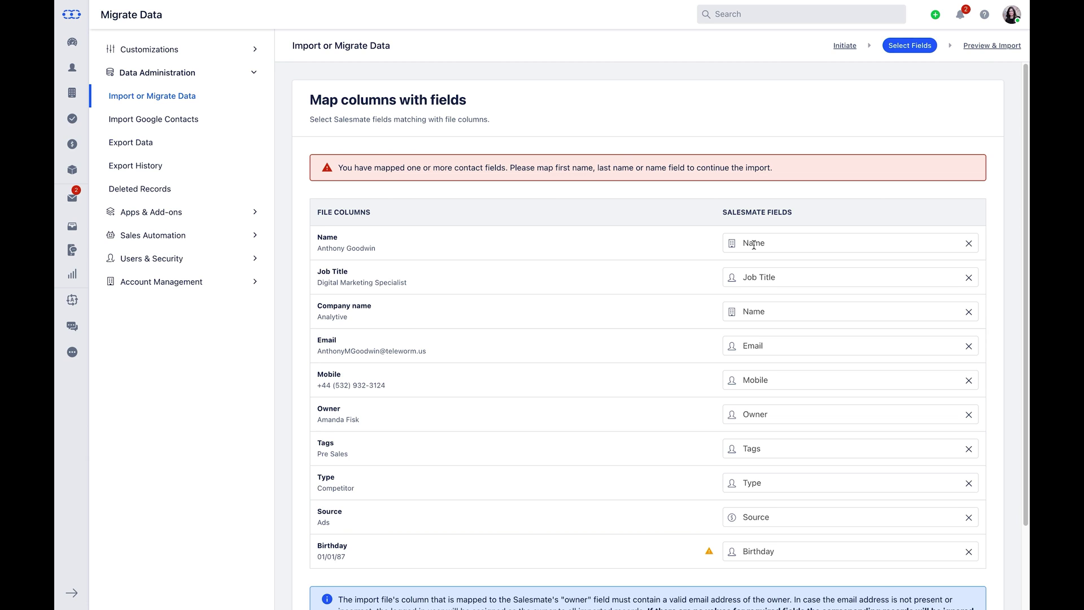
pyautogui.click(754, 244)
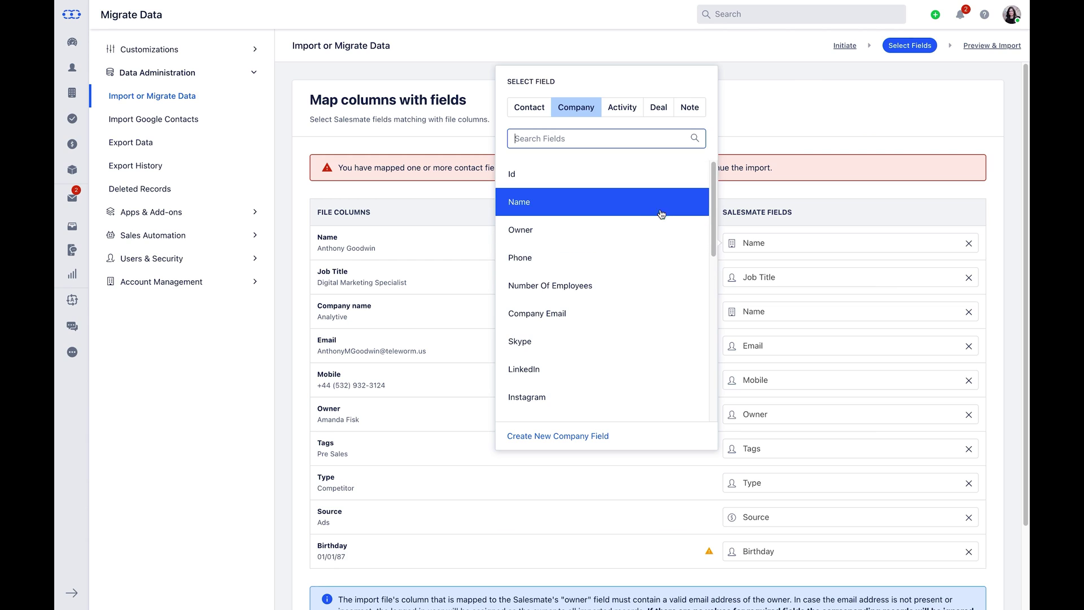
pyautogui.click(530, 107)
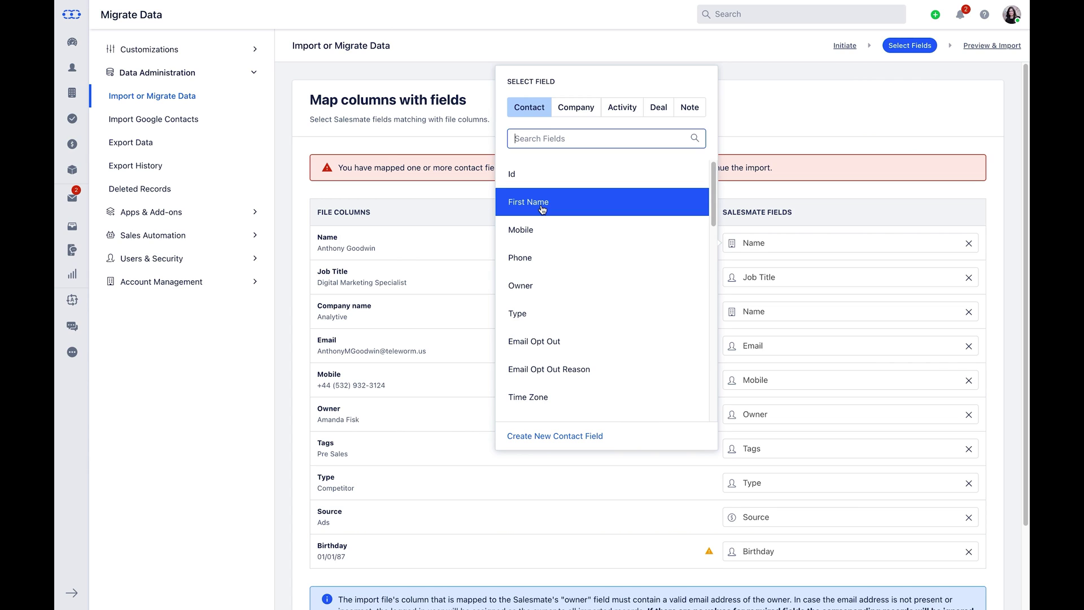
pyautogui.click(542, 208)
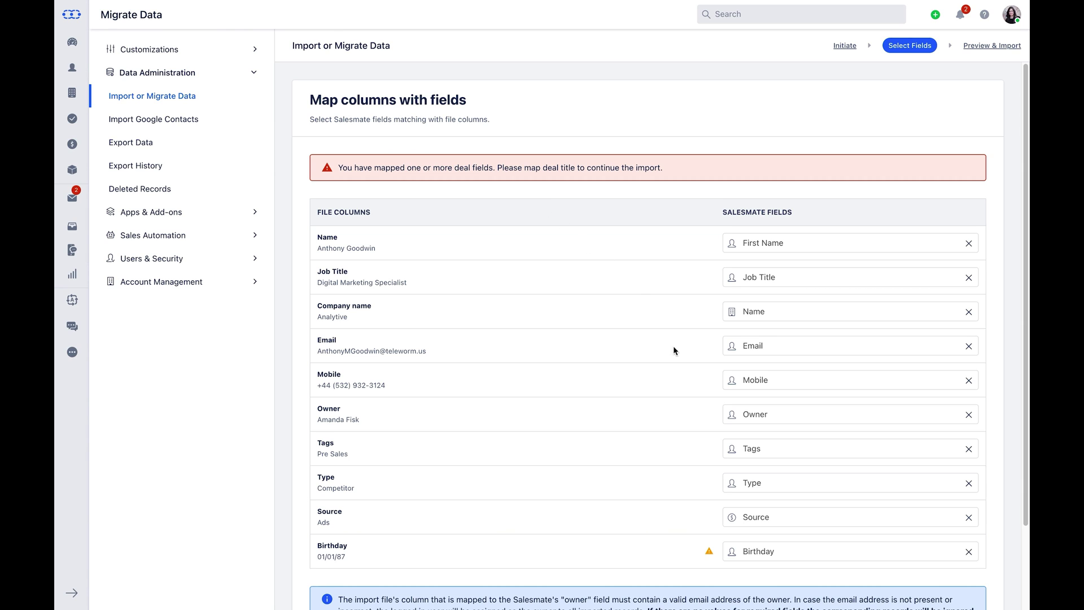
# - Keep Owner mapped to contact Owner and map the Source column to contact Source
pyautogui.click(744, 416)
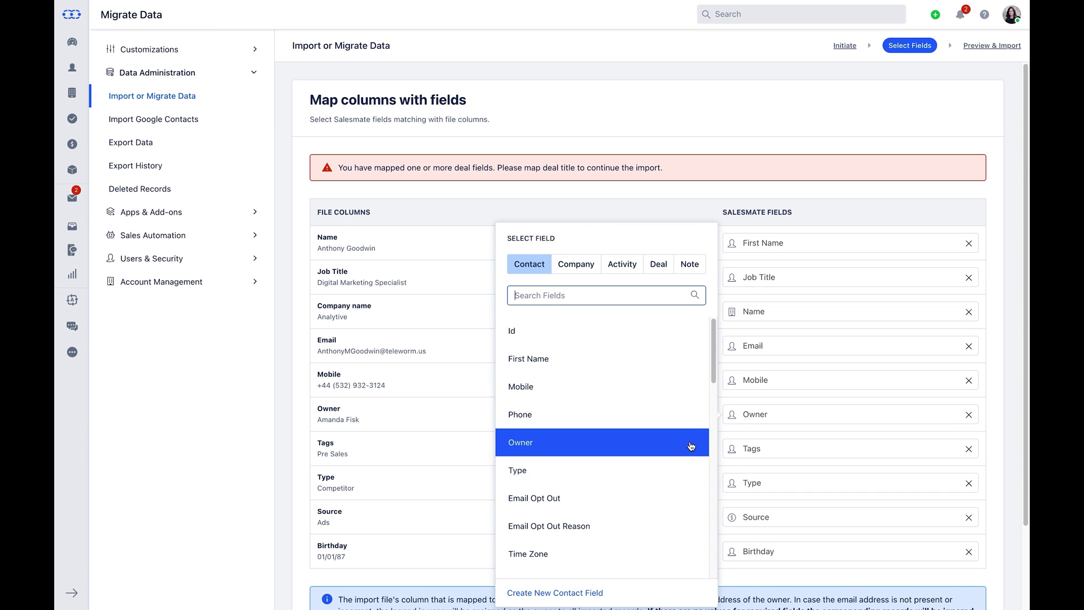
pyautogui.click(691, 445)
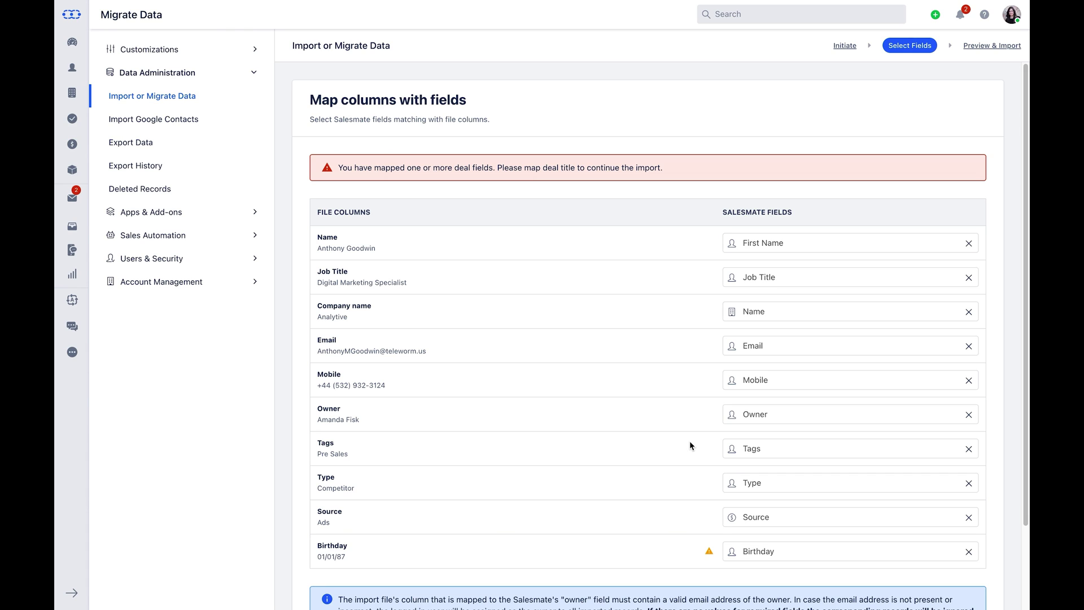
pyautogui.click(746, 519)
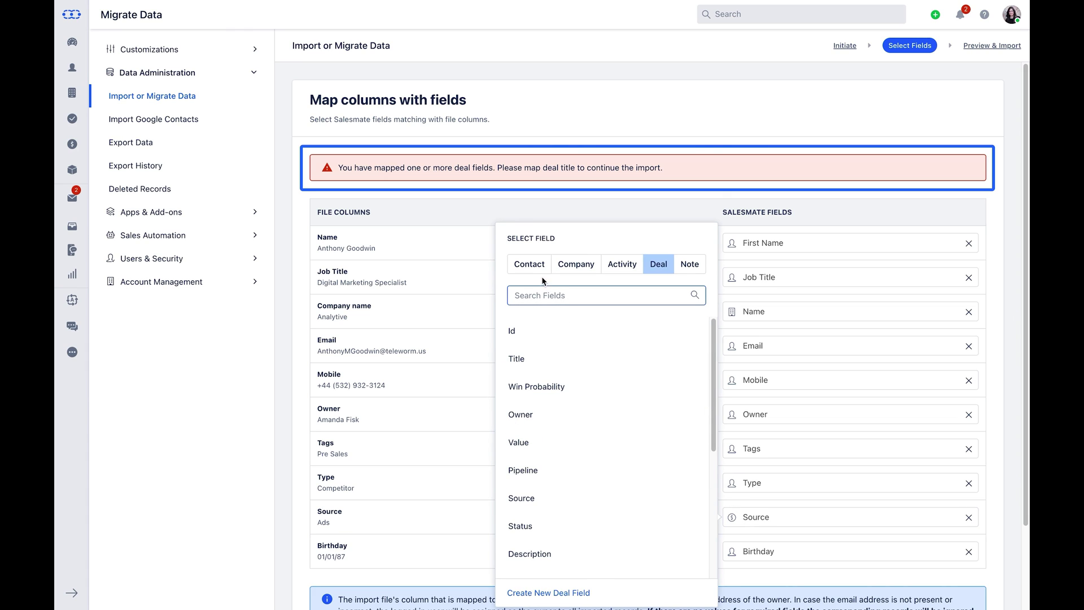
pyautogui.click(540, 264)
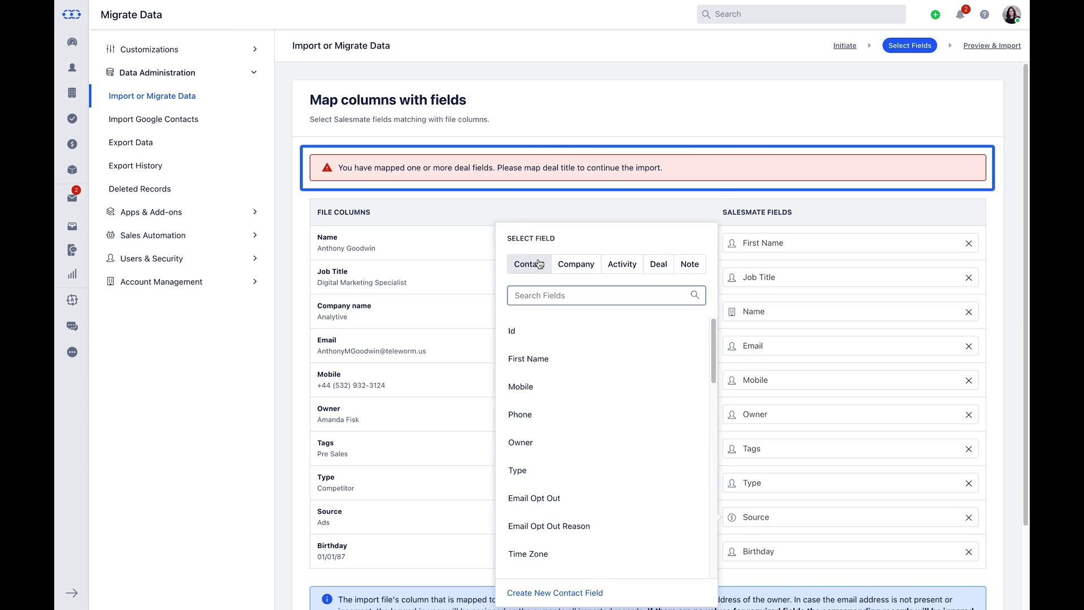
pyautogui.click(550, 295)
pyautogui.write('sou')
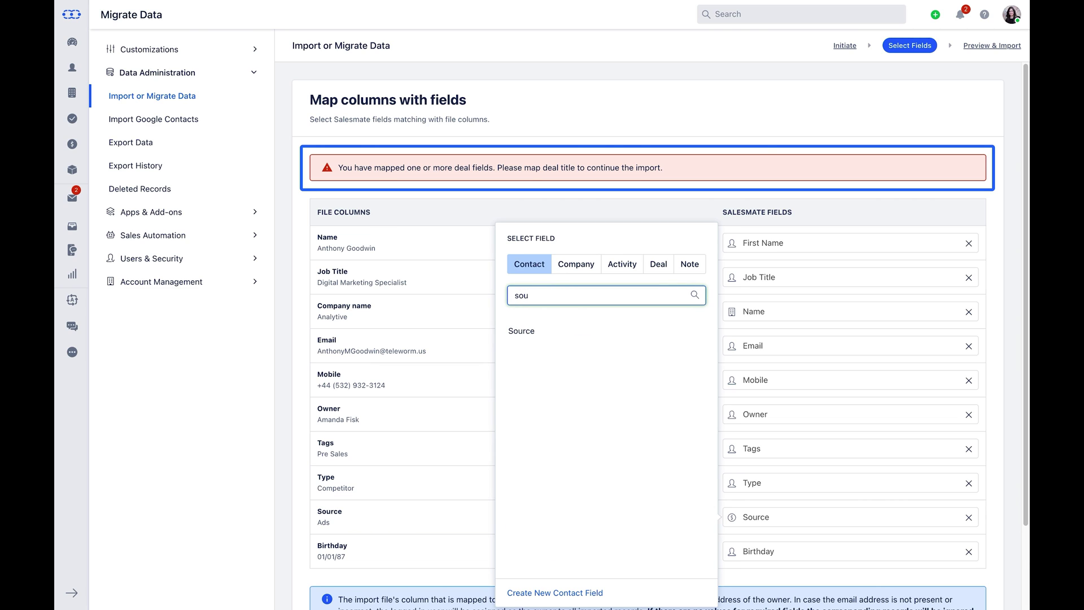
pyautogui.click(554, 330)
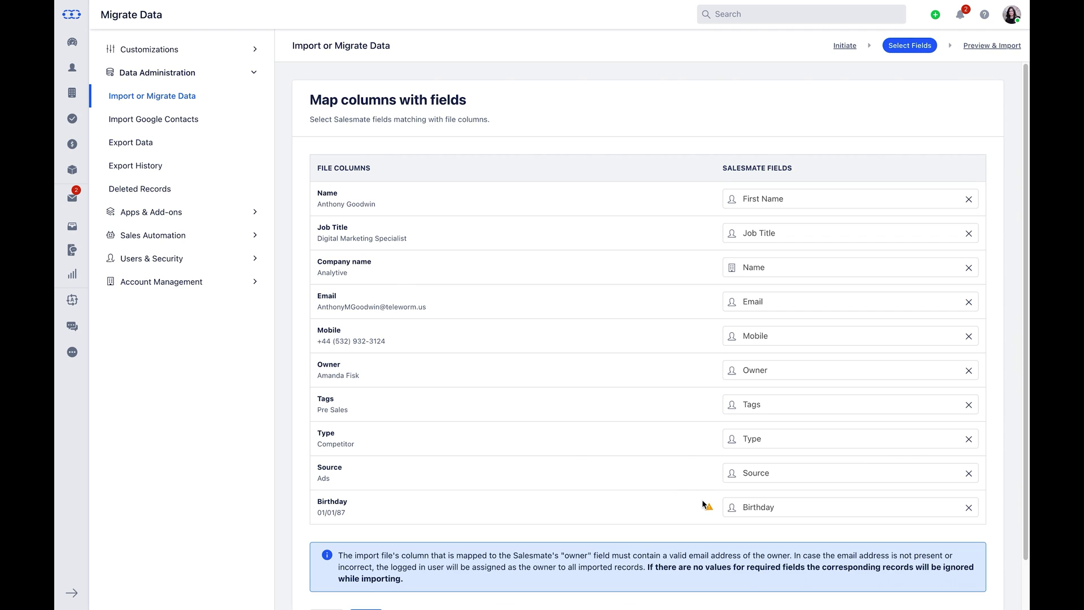
# - Give the Birthday column an mm dd yyyy date format with 12-hour time
pyautogui.moveTo(708, 507)
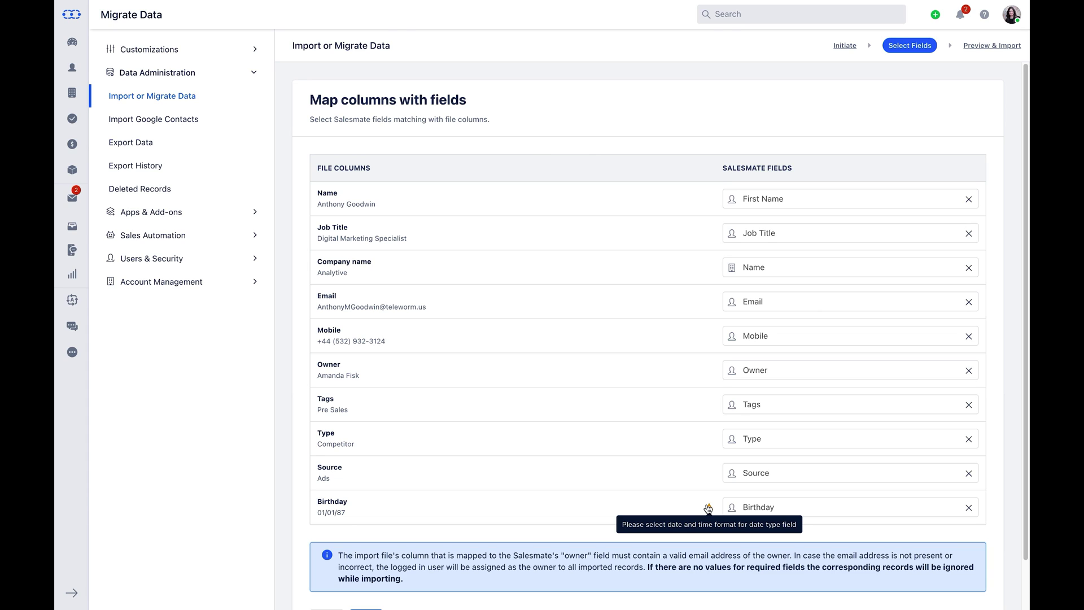
pyautogui.click(708, 508)
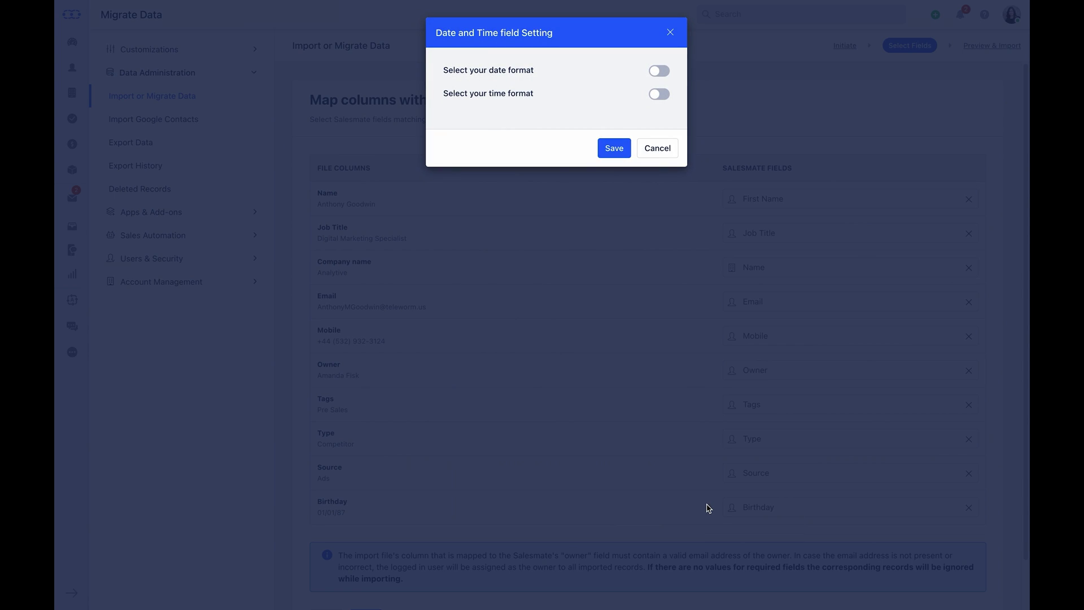
pyautogui.click(656, 75)
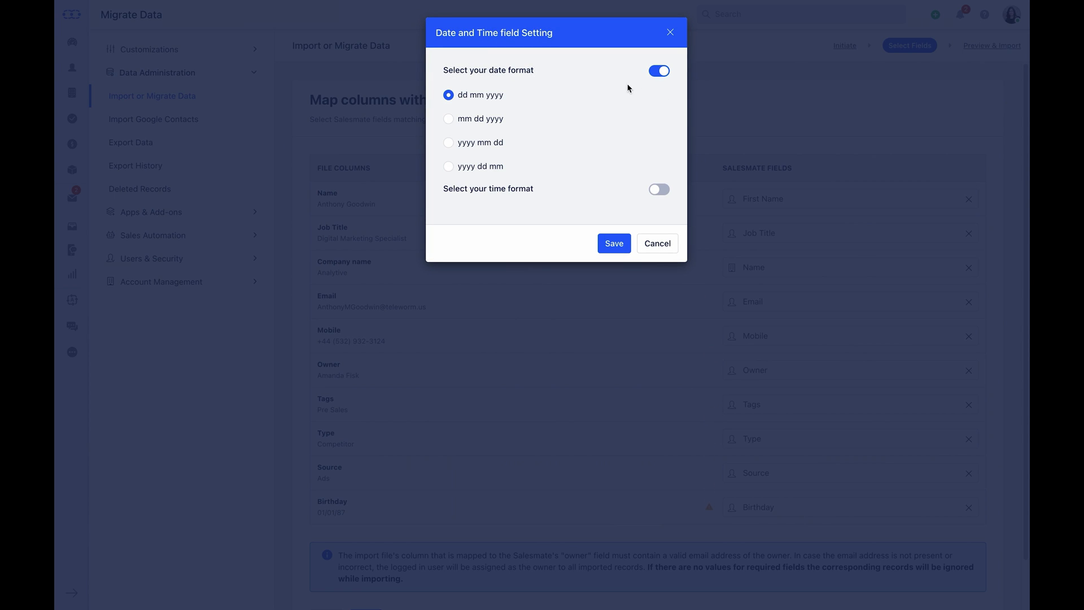
pyautogui.click(500, 120)
pyautogui.click(653, 192)
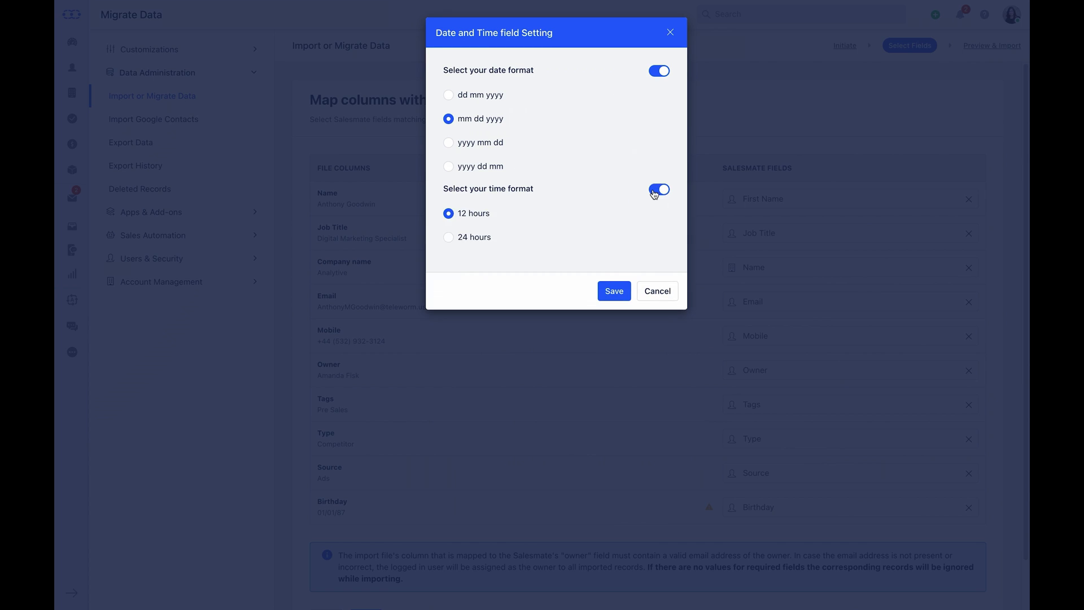
pyautogui.click(614, 292)
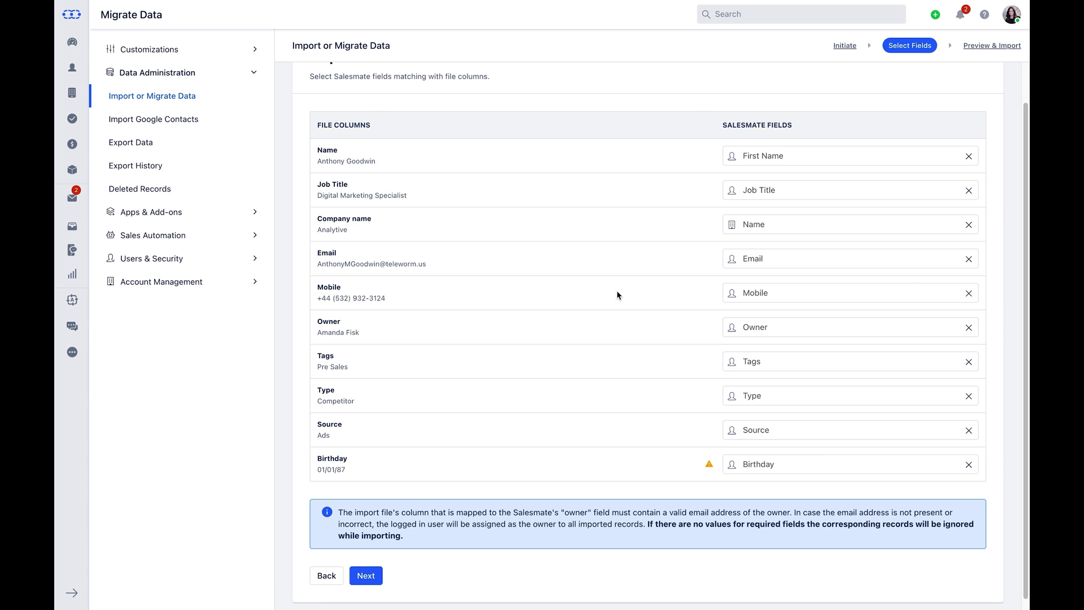
# - On the data handling step, assign new records to the chosen owner and tag them Pre Sales
pyautogui.click(376, 581)
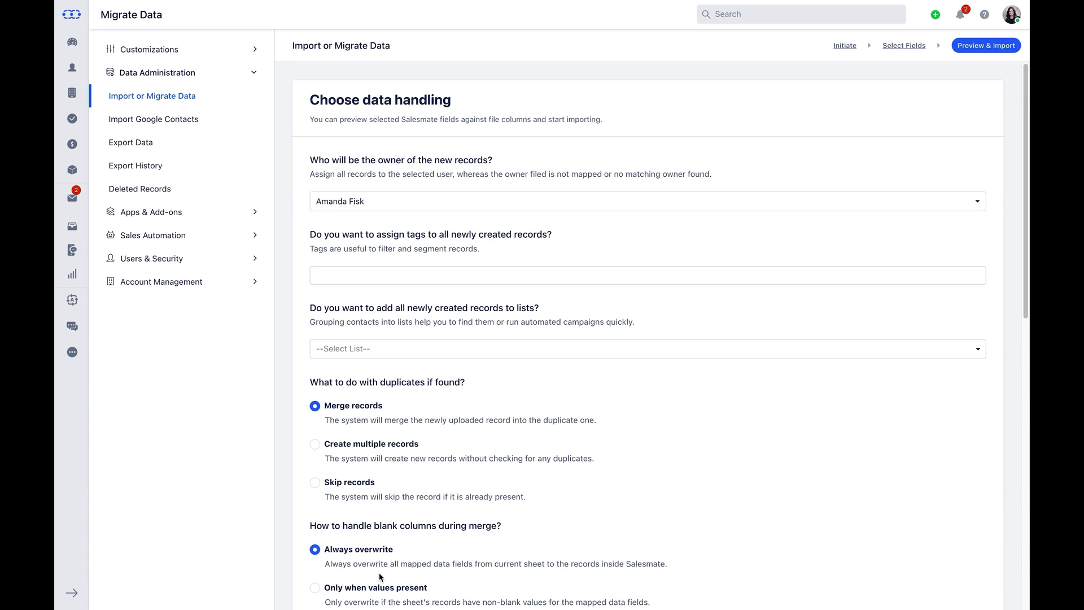
pyautogui.click(480, 207)
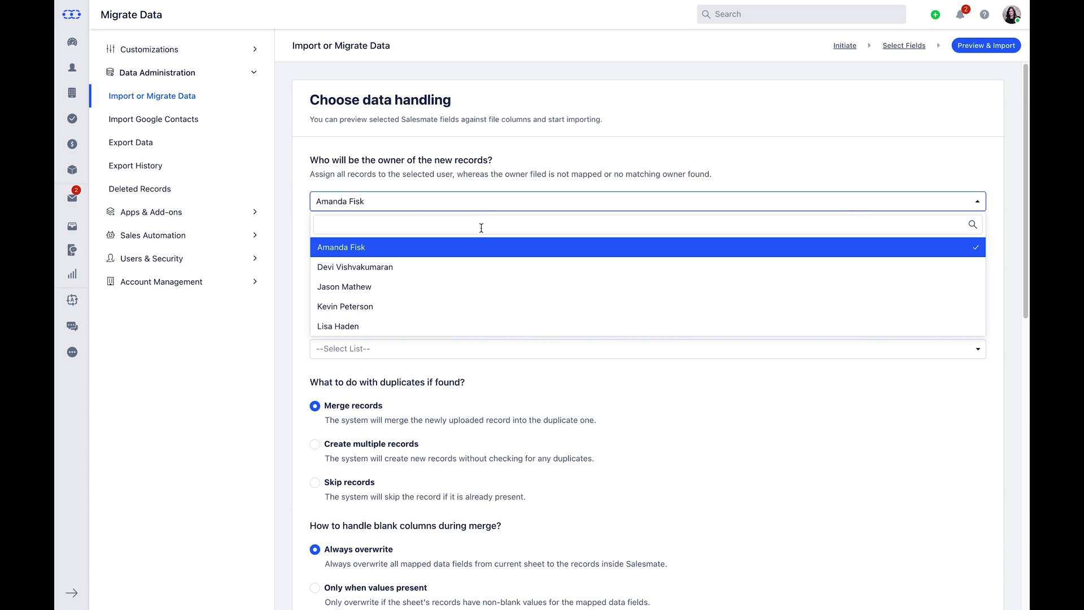
pyautogui.click(459, 306)
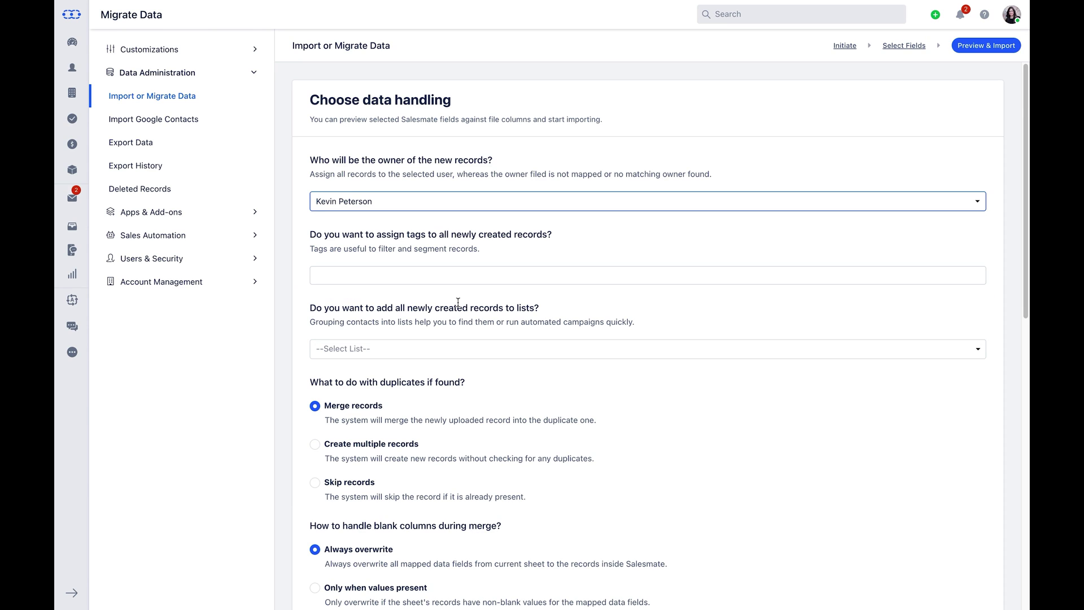
pyautogui.click(465, 280)
pyautogui.write('Pre')
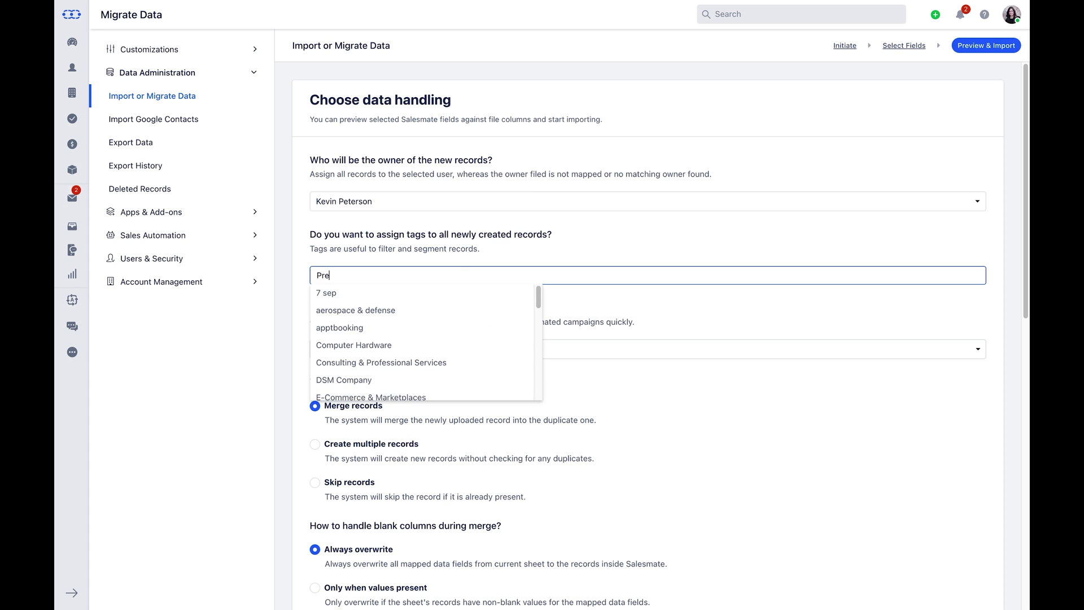
pyautogui.click(465, 293)
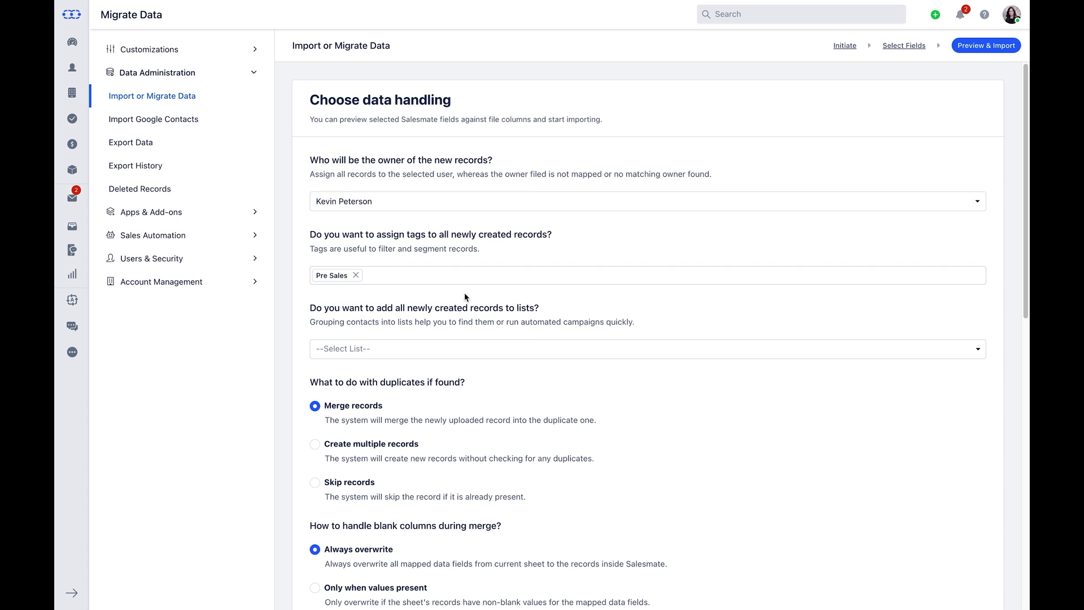
# - Add the new records to a newly created list named Pre Sales
pyautogui.click(461, 348)
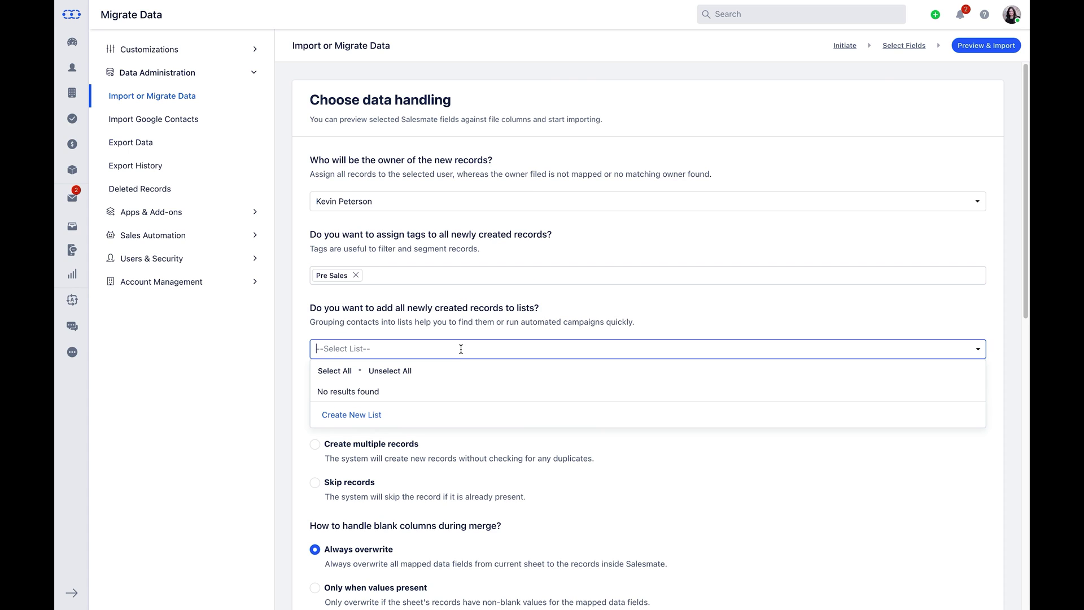
pyautogui.click(379, 414)
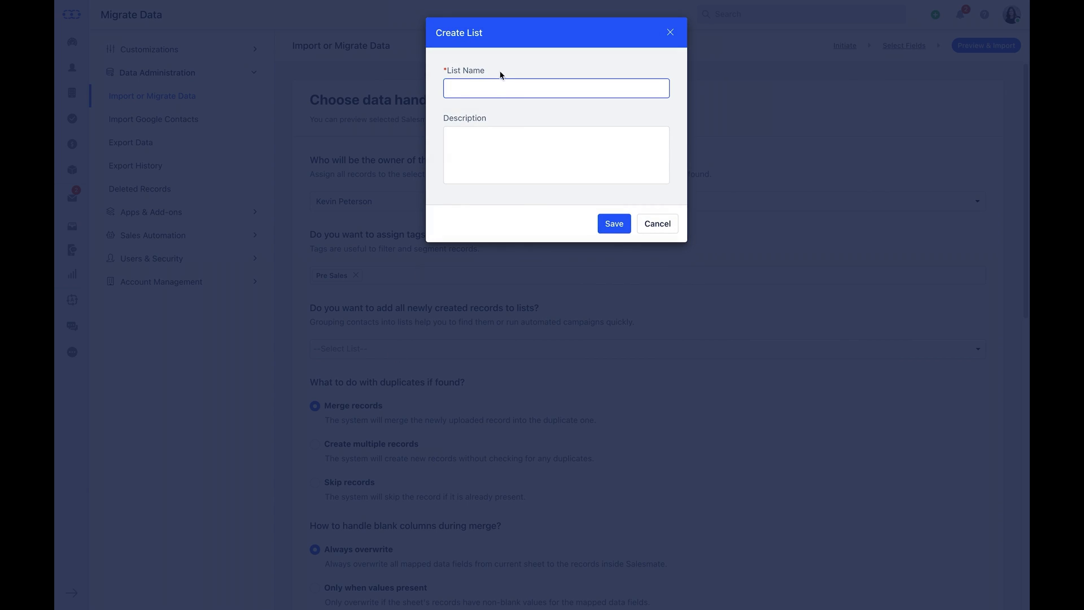
pyautogui.write('Pre Sales')
pyautogui.click(611, 224)
pyautogui.scroll(-3, 607, 225)
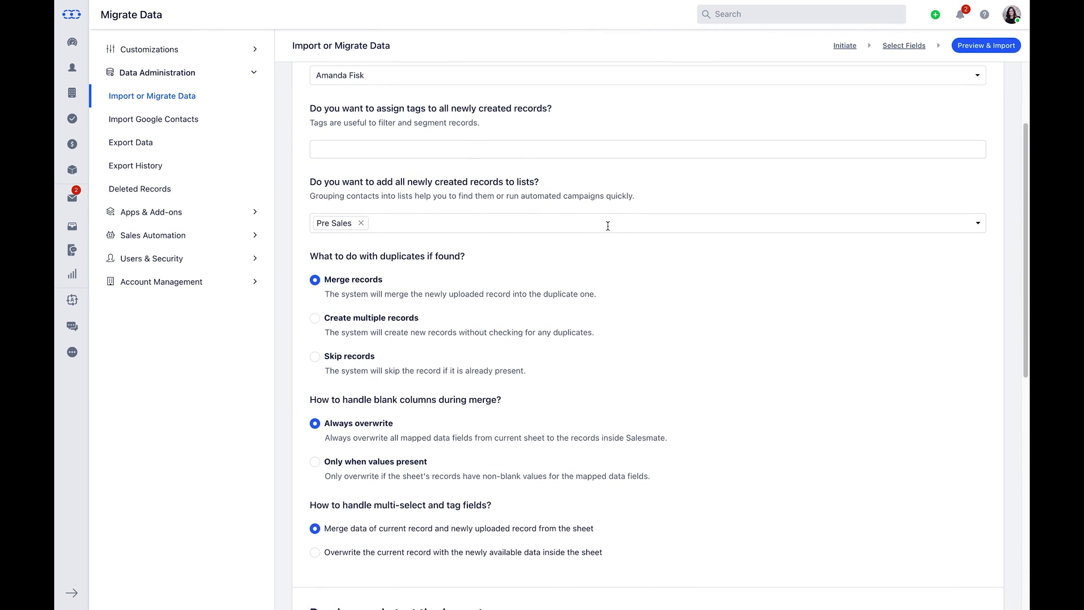
pyautogui.scroll(-2, 608, 225)
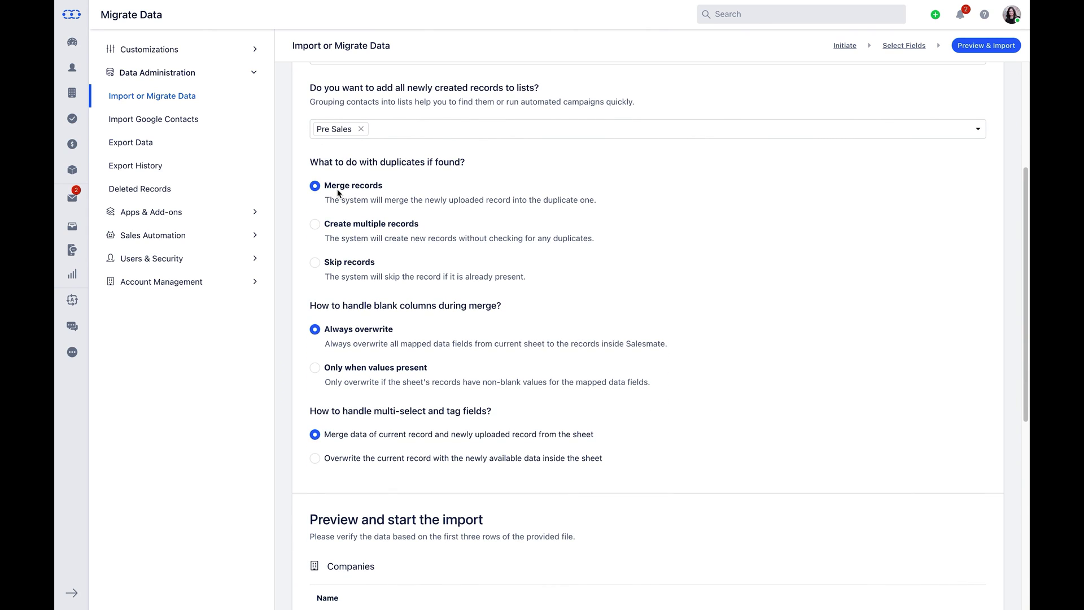
pyautogui.click(340, 226)
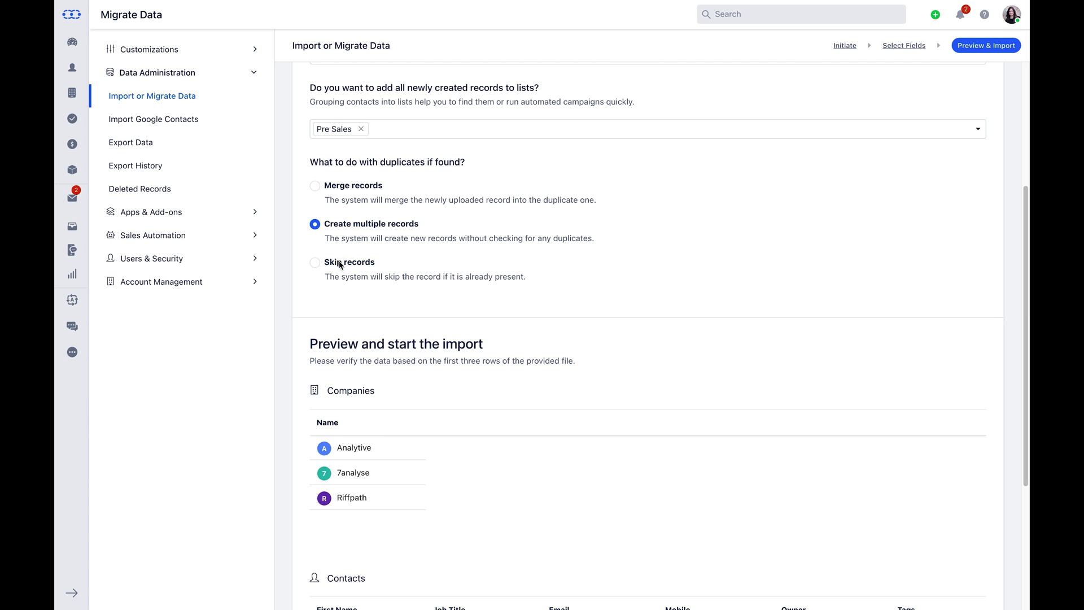
pyautogui.click(315, 263)
pyautogui.scroll(-1, 317, 226)
pyautogui.click(316, 175)
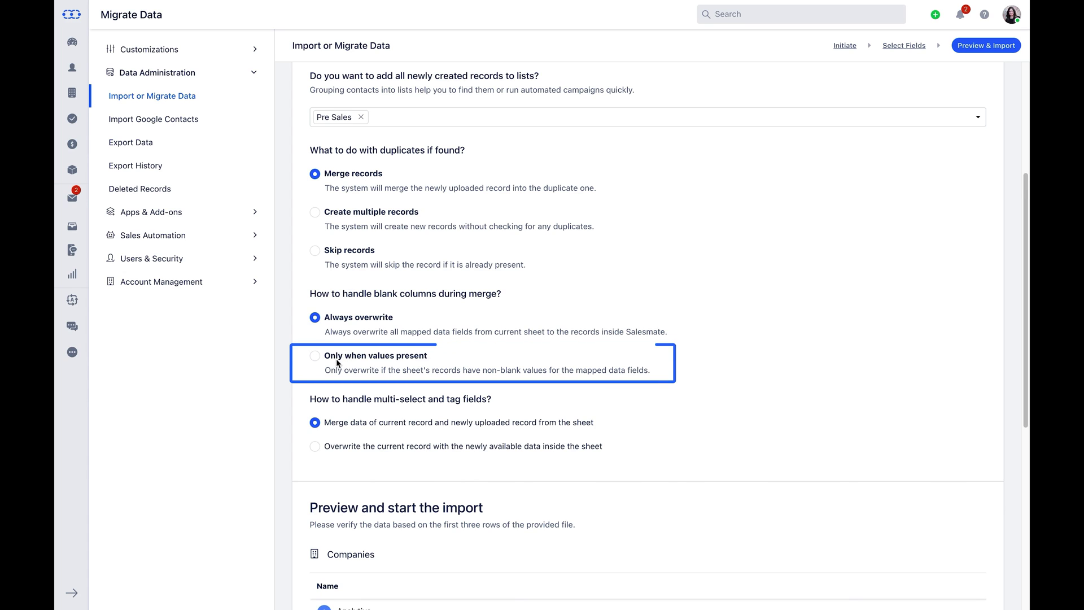
# - Review the company and contact preview tables, then confirm to start the import
pyautogui.scroll(-1, 337, 362)
pyautogui.scroll(-6, 336, 358)
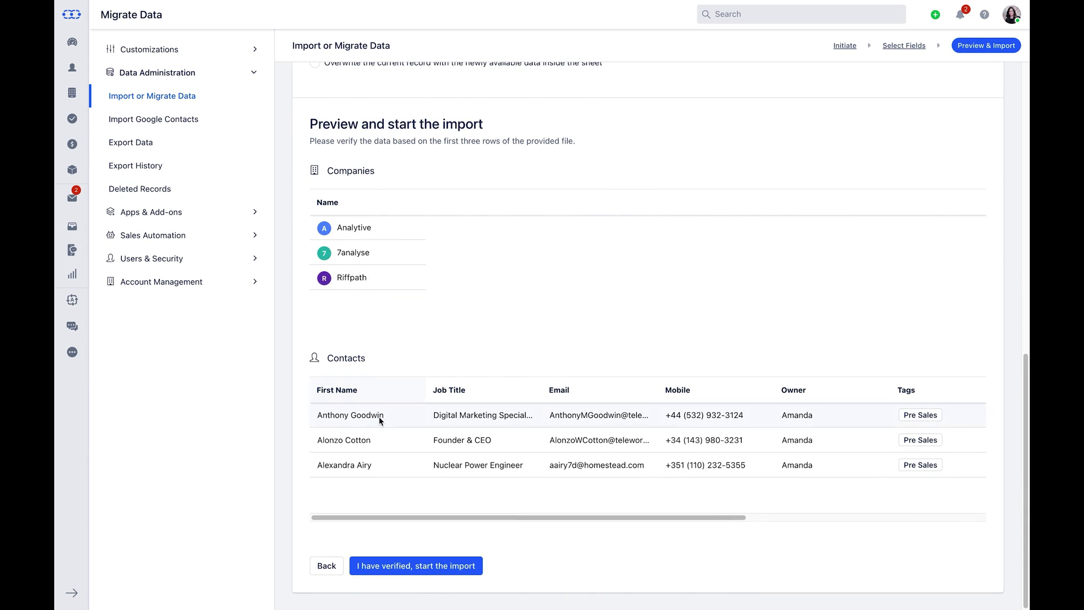
pyautogui.moveTo(410, 518); pyautogui.dragTo(668, 517)
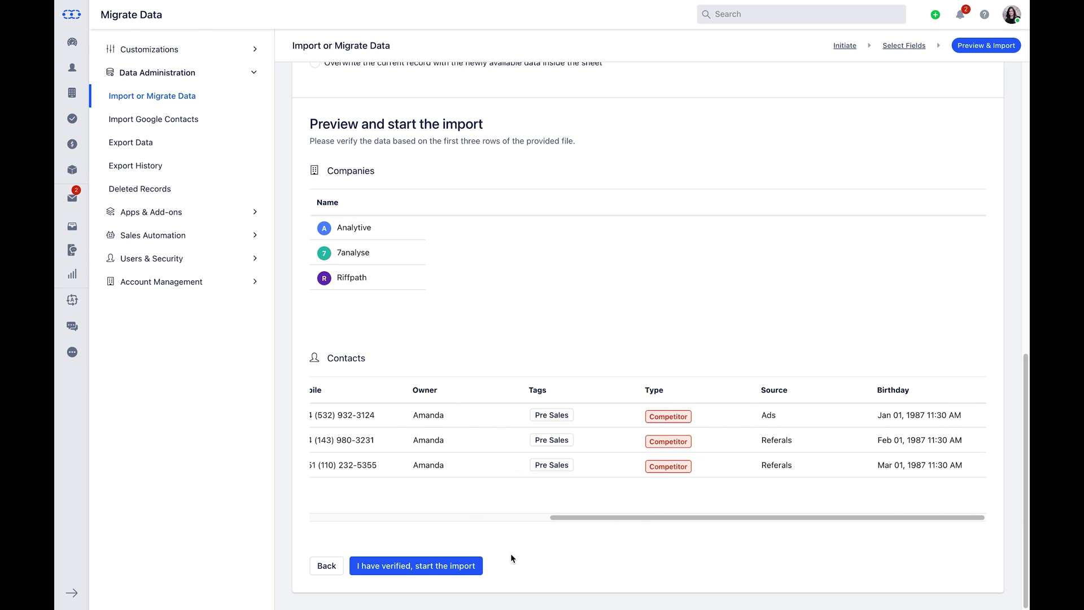
pyautogui.click(477, 567)
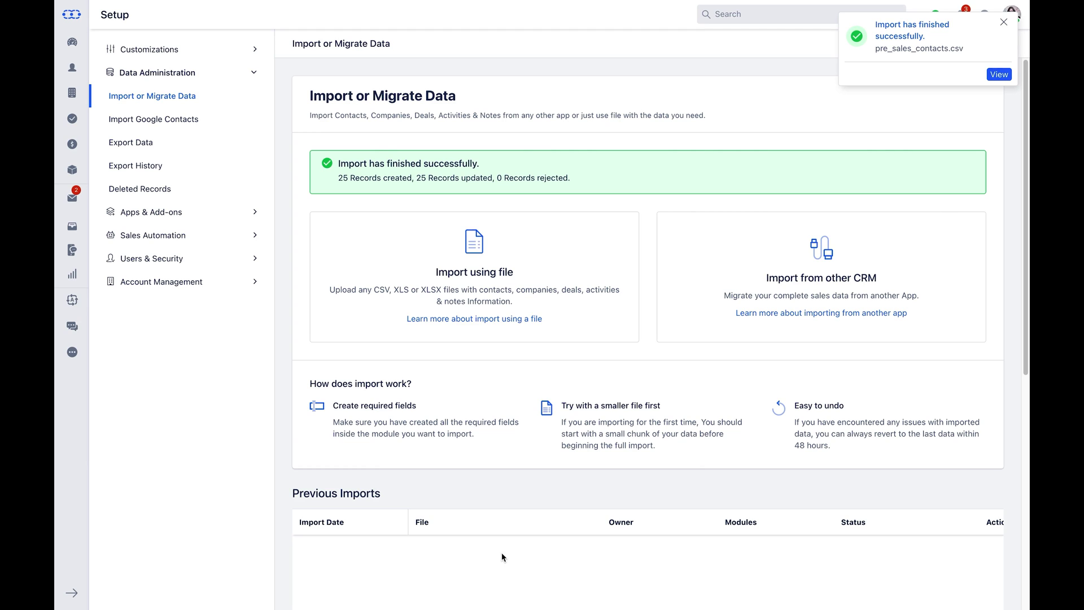
# - Open the latest import's Details in Previous Imports: 25 created, 25 updated, 0 rejected
pyautogui.scroll(-3, 853, 547)
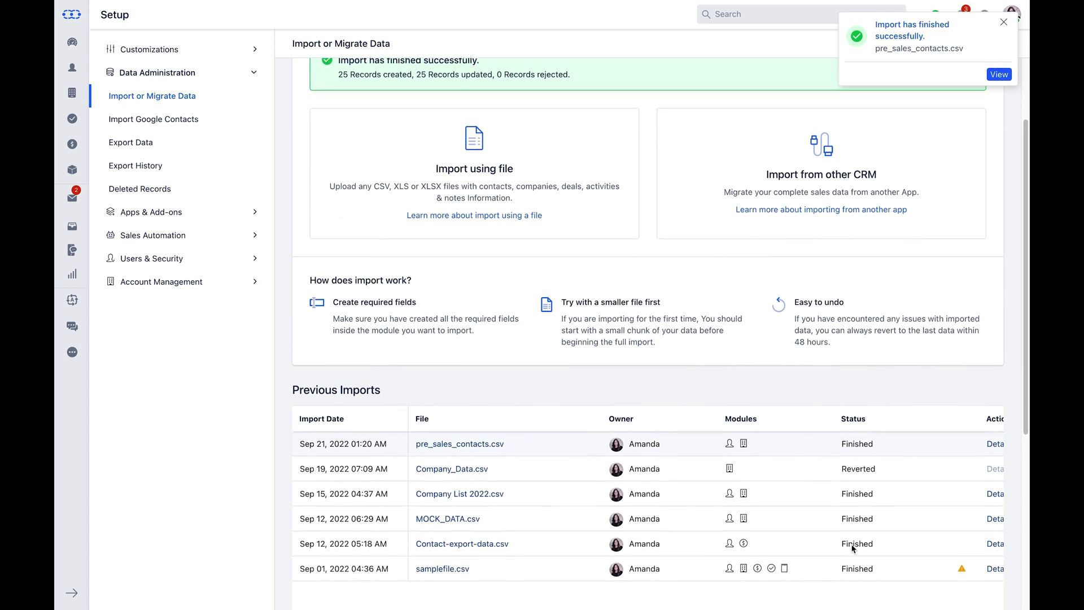
pyautogui.hscroll(2, 852, 546)
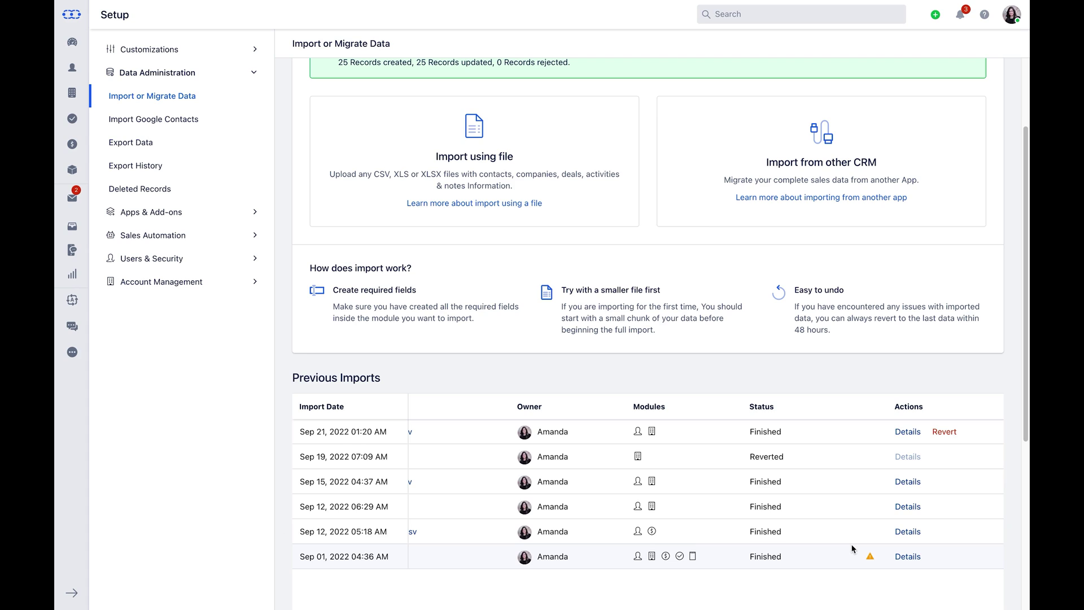
pyautogui.click(908, 432)
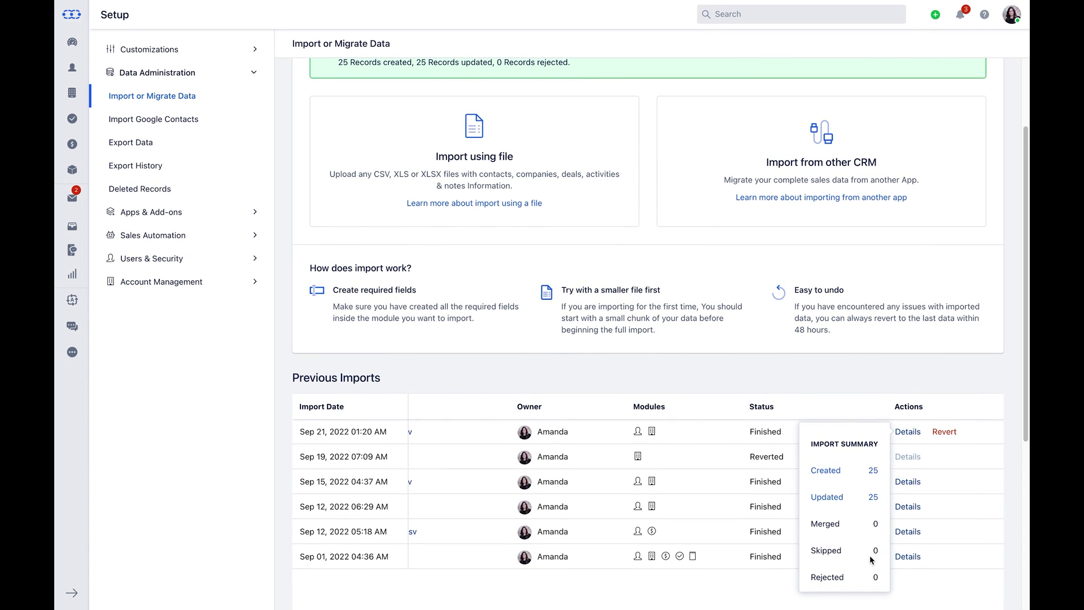
pyautogui.click(960, 405)
pyautogui.scroll(-2, 960, 402)
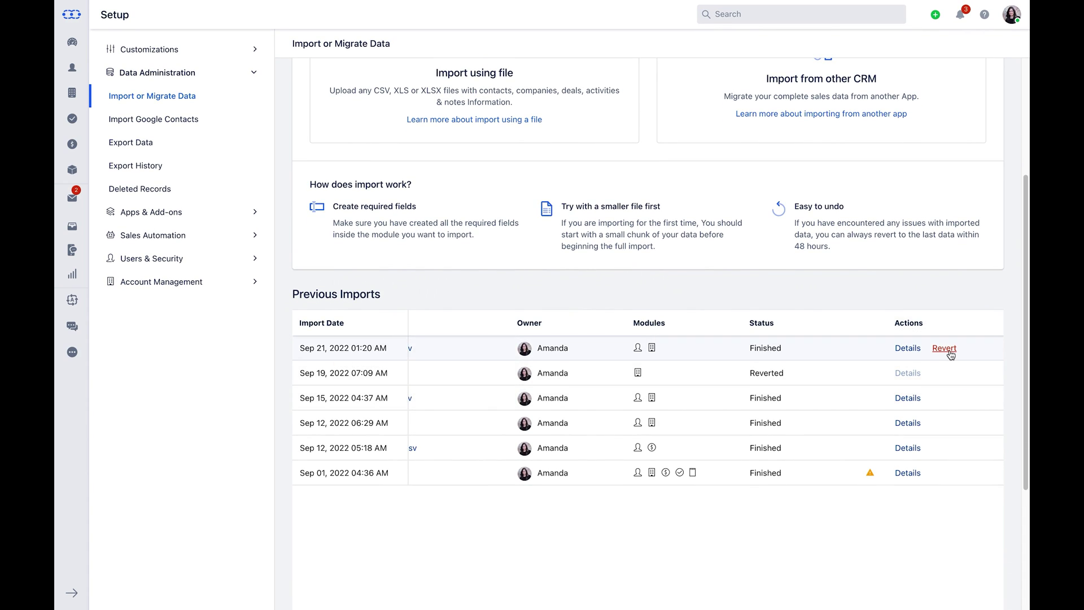
pyautogui.click(944, 347)
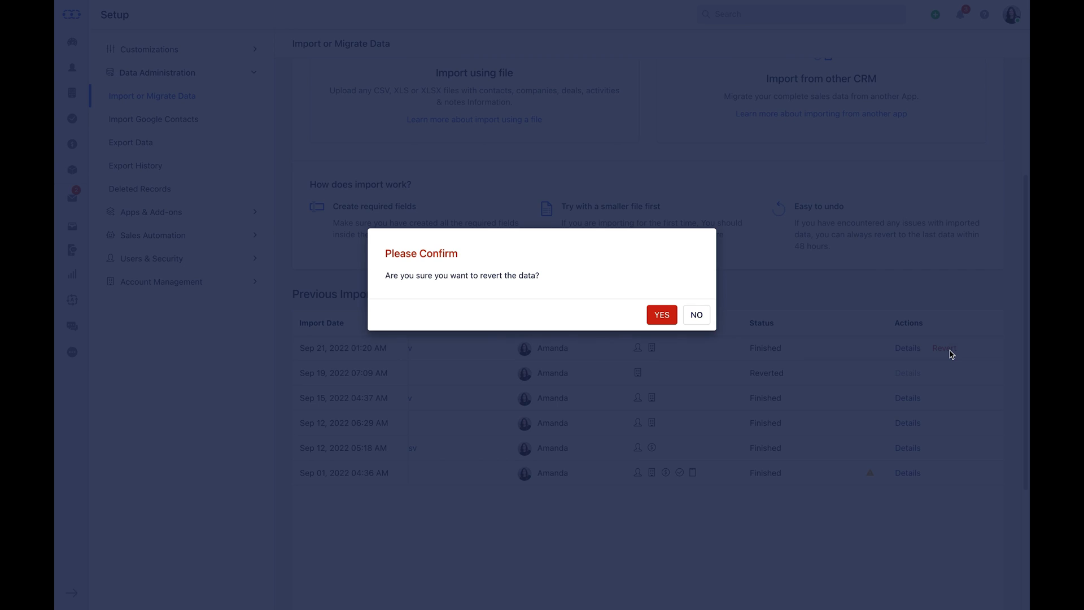
pyautogui.click(699, 322)
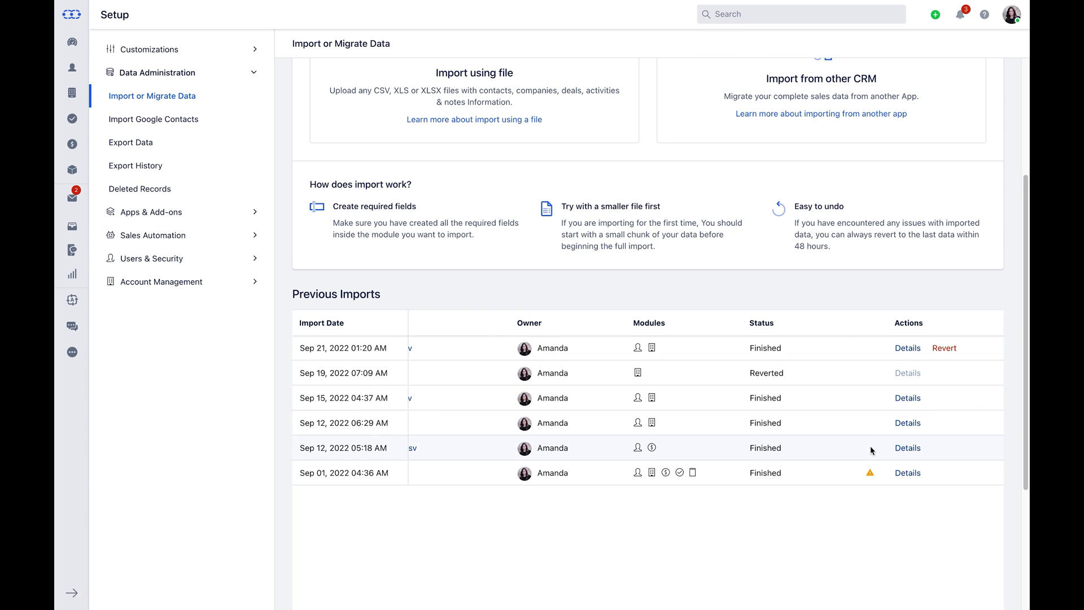
# - Download the rejected records CSV from the Sep 01, 2022 import's details
pyautogui.moveTo(870, 474)
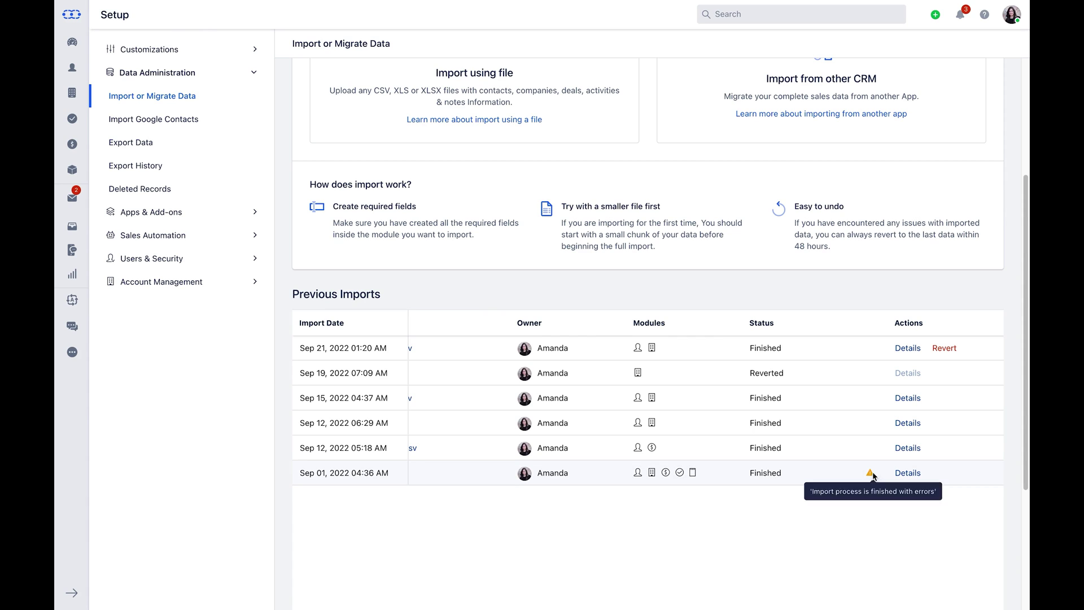
pyautogui.click(903, 474)
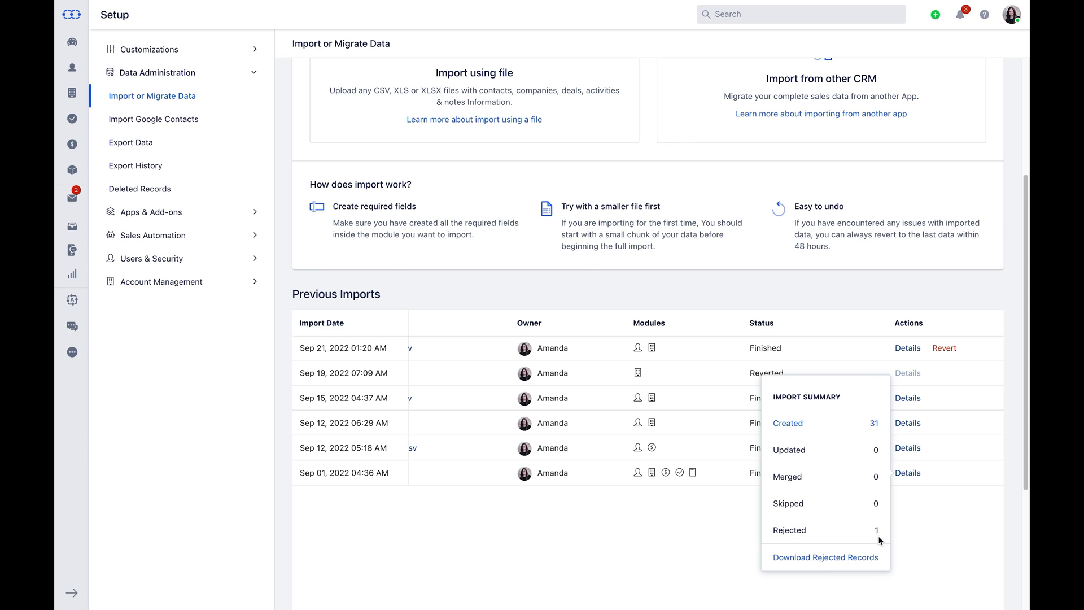
pyautogui.click(874, 559)
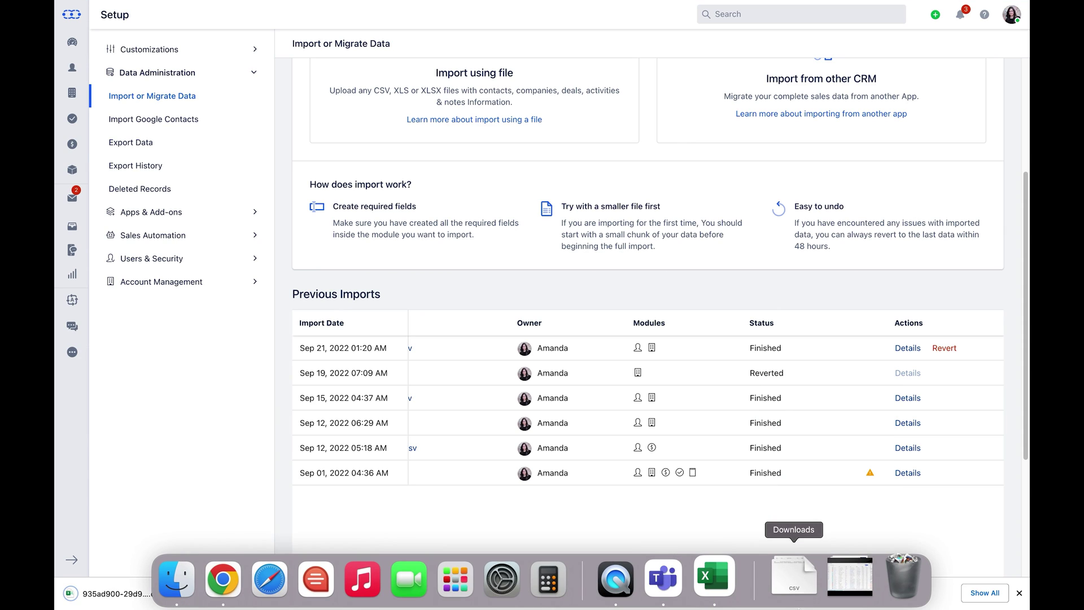
# - Open the downloaded rejected-records CSV in Excel and widen column A to show 'Provide valid deal-currency'
pyautogui.click(794, 579)
pyautogui.click(805, 526)
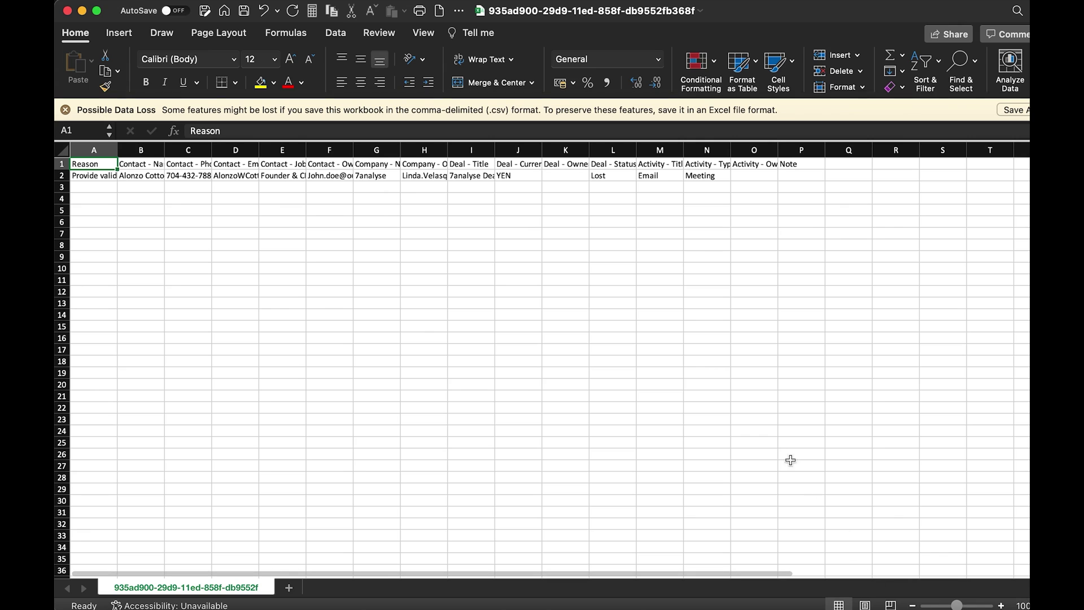
pyautogui.moveTo(166, 150); pyautogui.dragTo(201, 152)
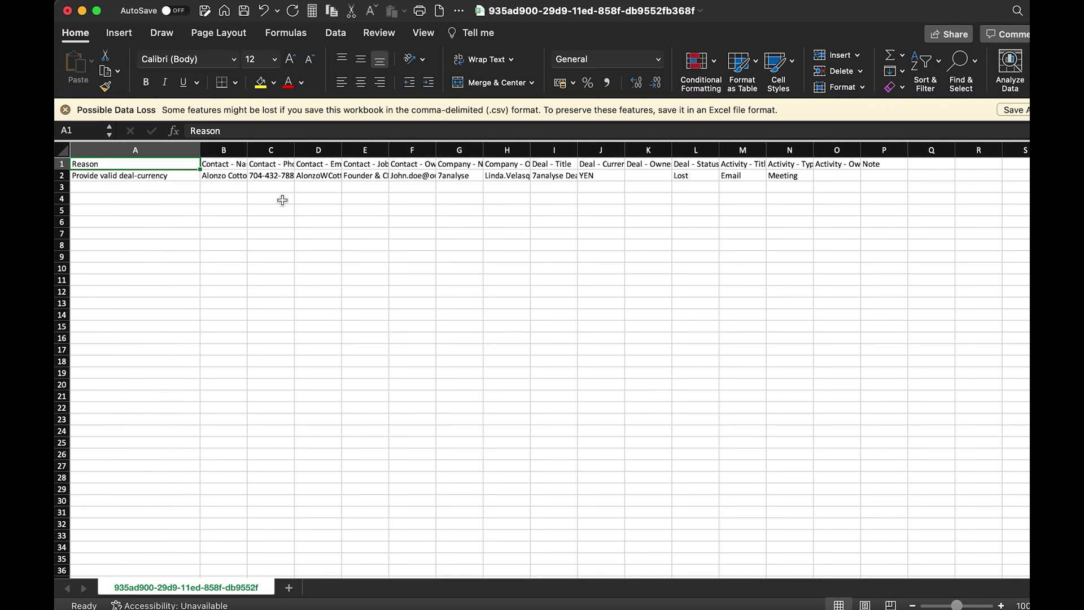